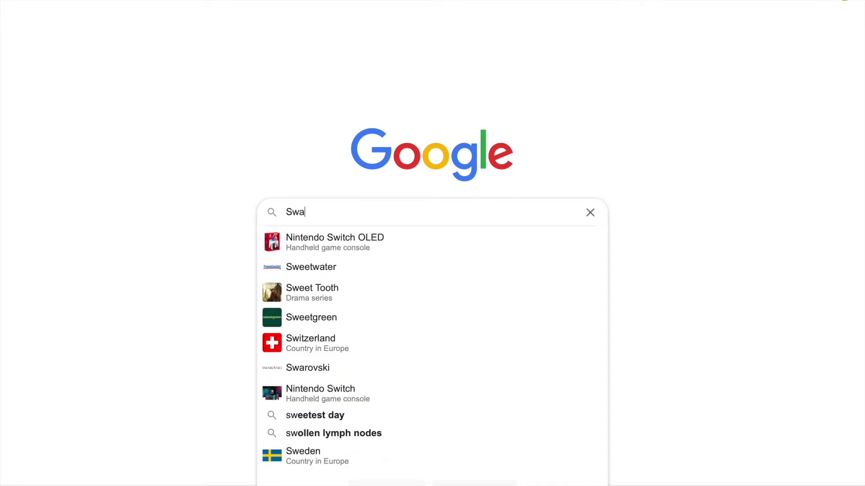
pyautogui.write('pzone')
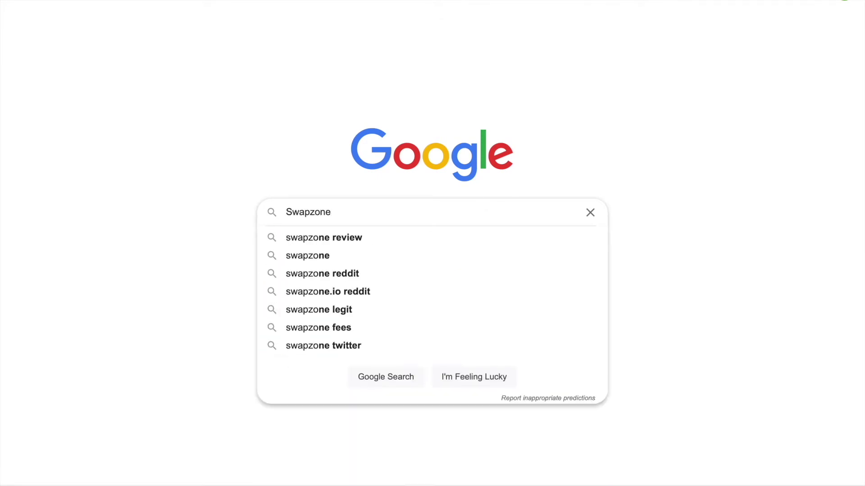
# Run the Google search for 'Swapzone'.
pyautogui.press('Return')
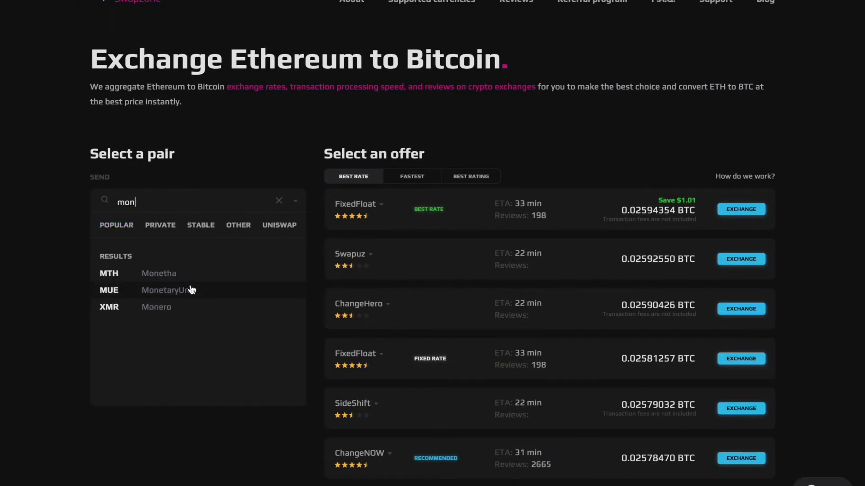
# Choose Monero (XMR) to send and Pirate Chain (ARRR) to receive, then sort offers by speed.
pyautogui.click(189, 307)
pyautogui.click(262, 258)
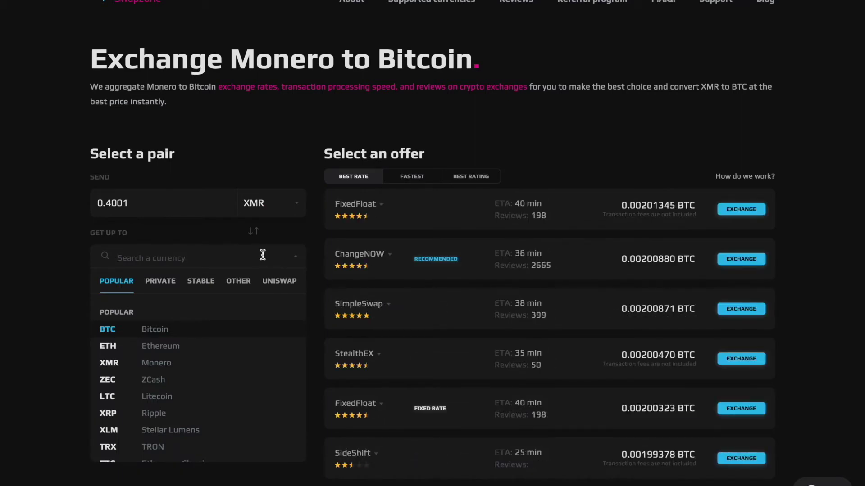
pyautogui.write('pir')
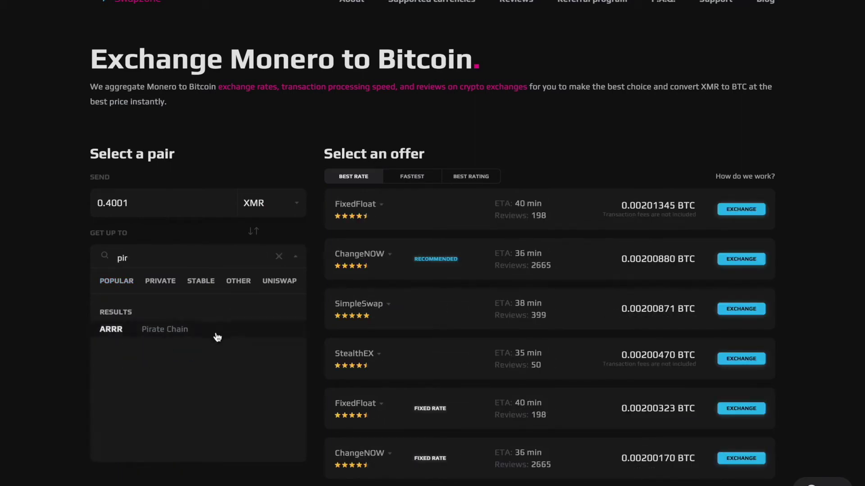
pyautogui.click(215, 337)
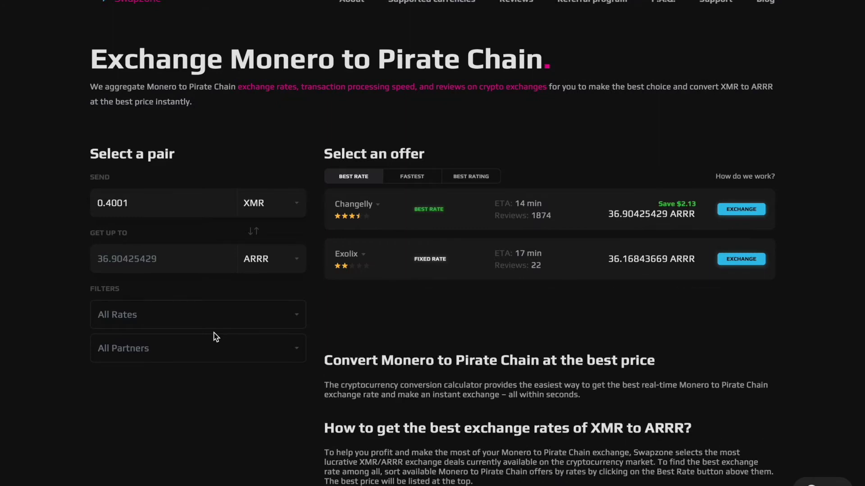
pyautogui.click(412, 178)
# Sort the XMR-to-ARRR offers by best rating and expand Changelly's offer details.
pyautogui.click(469, 177)
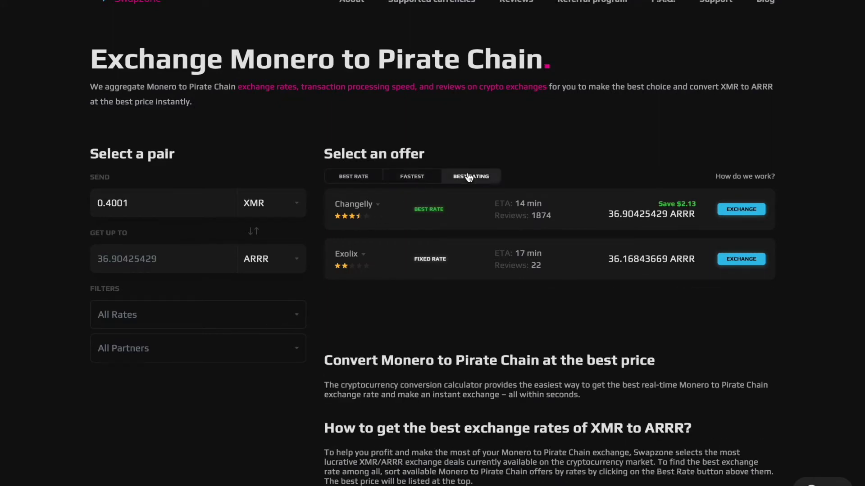
pyautogui.click(422, 209)
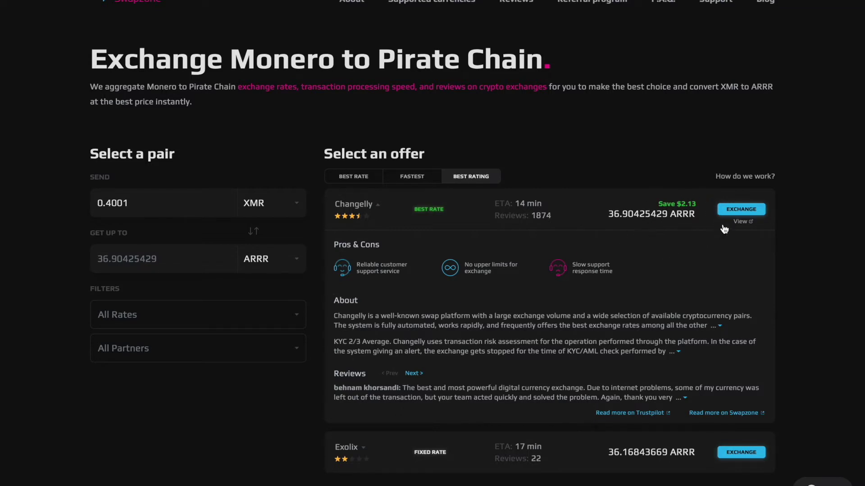
# Start a Changelly exchange with the pasted ARRR receiving address and submit the order.
pyautogui.click(732, 211)
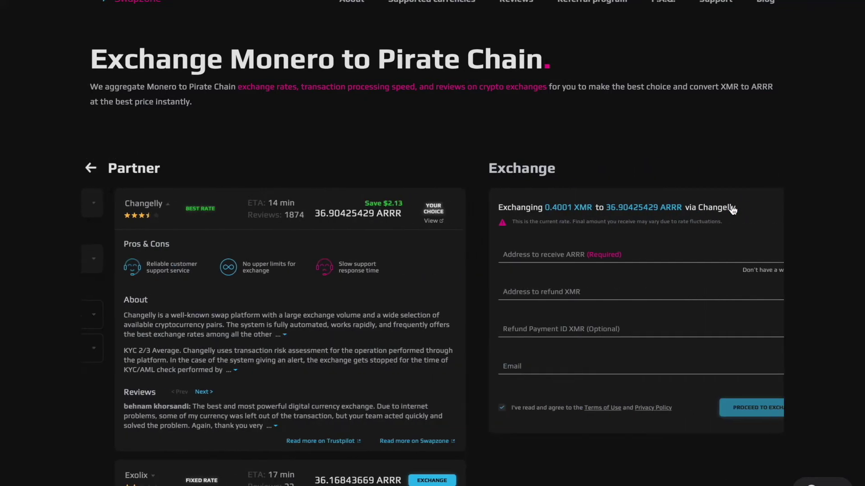
pyautogui.click(605, 252)
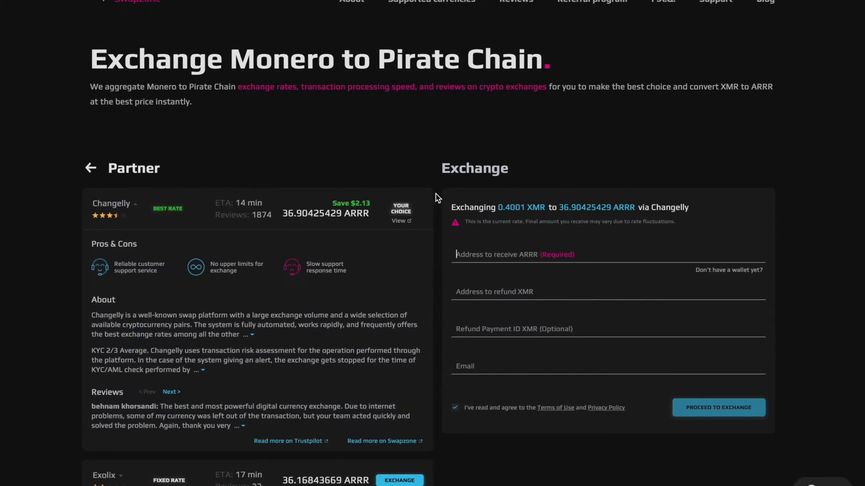
pyautogui.hotkey('ctrl', 'v')
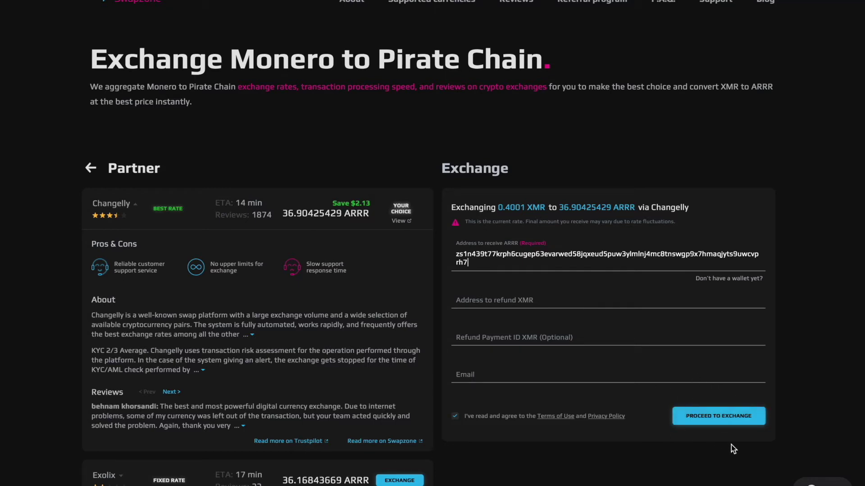
pyautogui.click(708, 423)
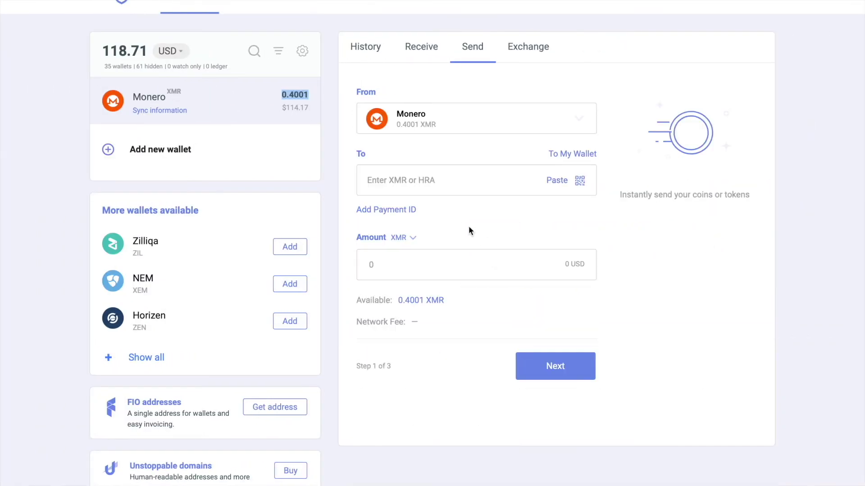
# Fill in 0.4001 XMR and the pasted Swapzone deposit address, then continue to confirmation.
pyautogui.click(420, 300)
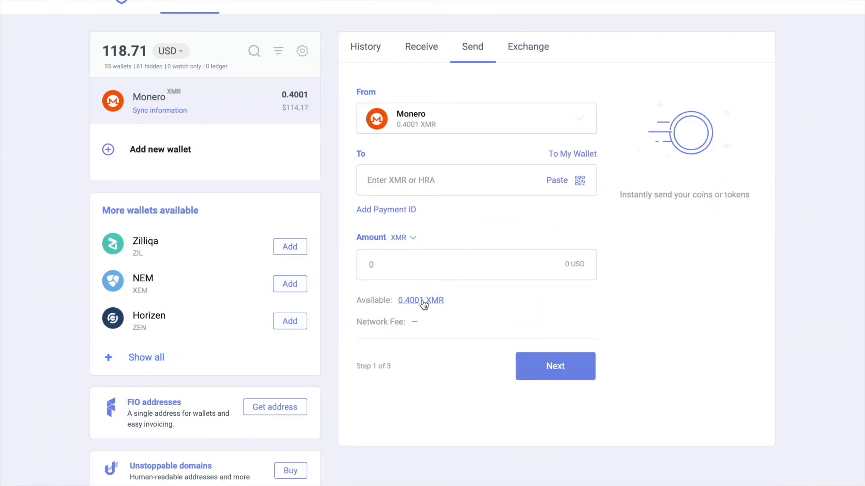
pyautogui.click(424, 180)
pyautogui.hotkey('ctrl', 'v')
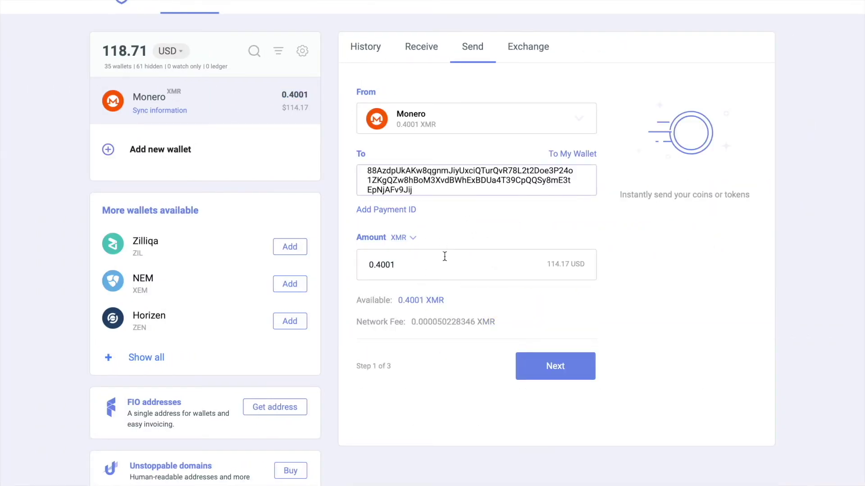
pyautogui.click(547, 373)
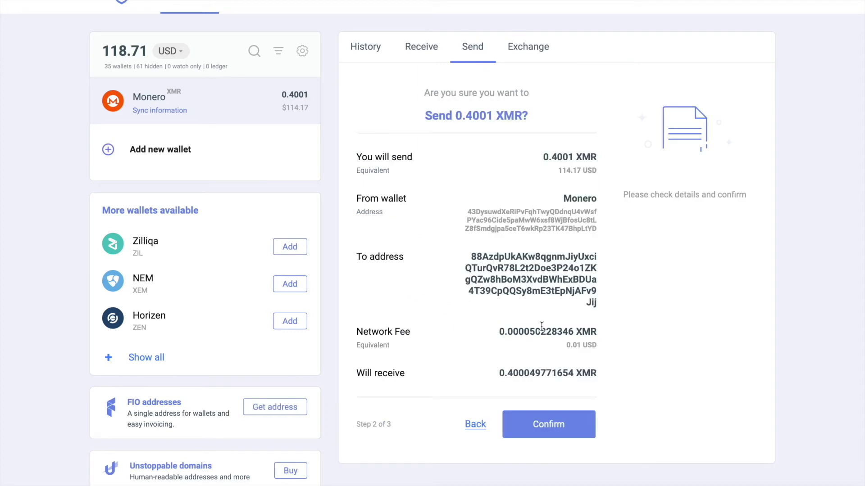
# Confirm and broadcast the 0.4001 XMR payment to the deposit address.
pyautogui.click(534, 423)
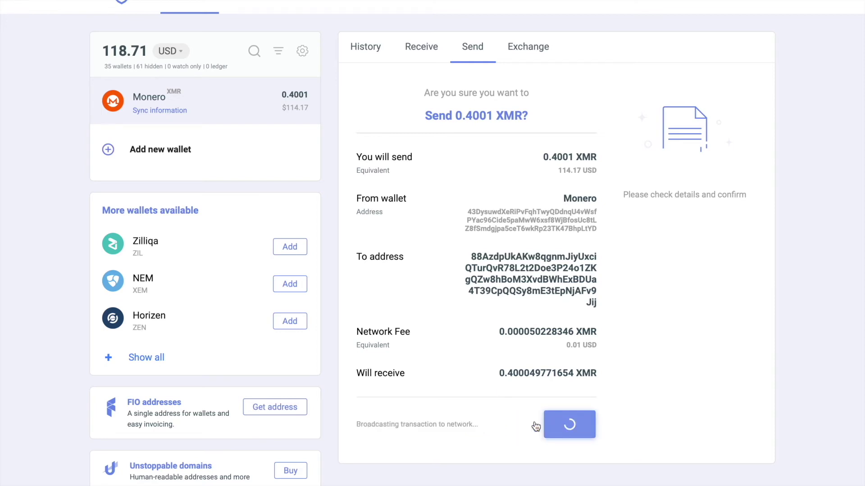